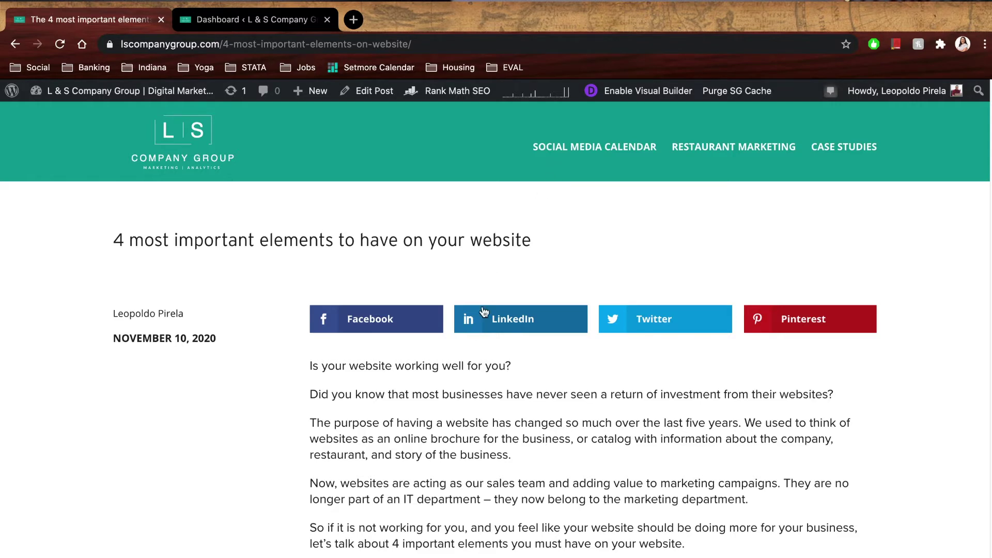
scroll(489, 315, "down", 3)
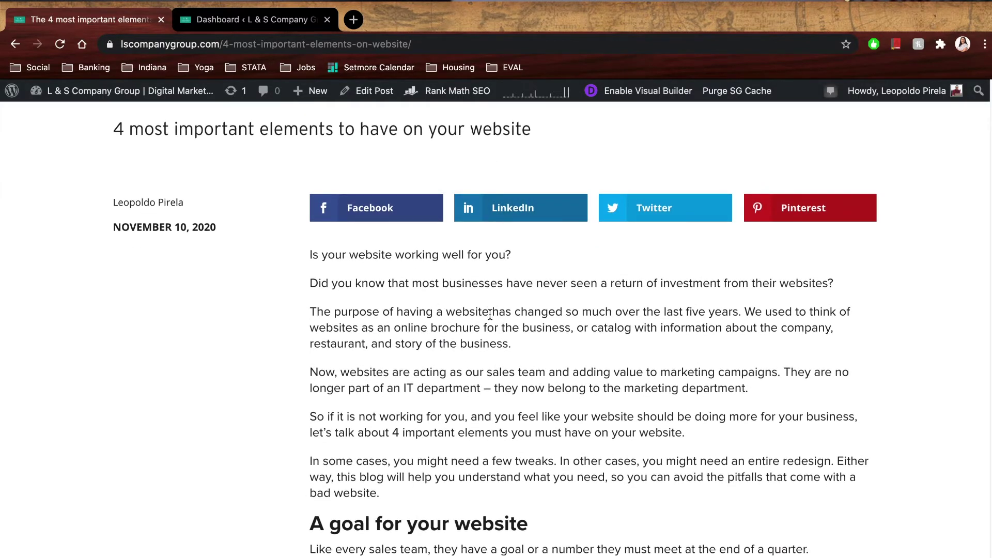
scroll(568, 305, "down", 14)
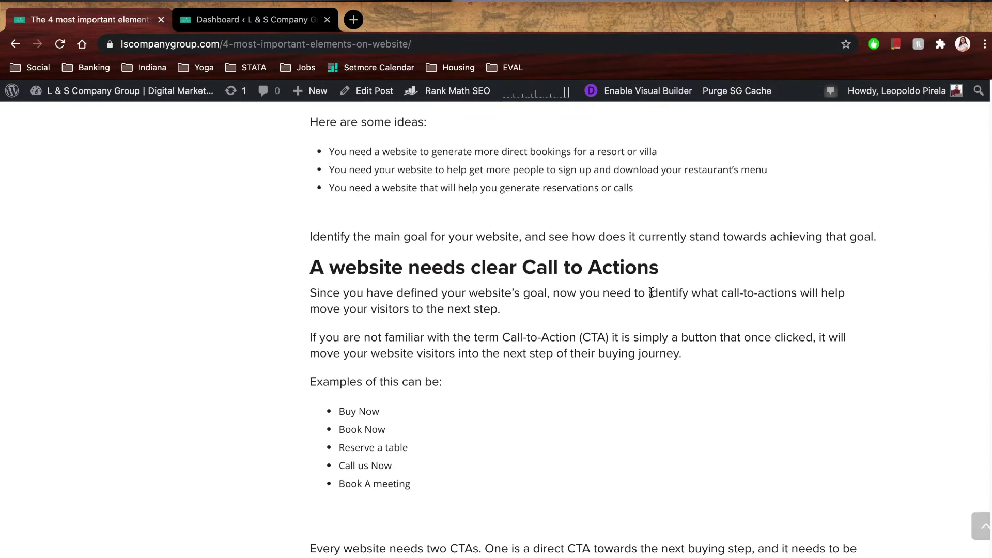
scroll(651, 292, "down", 20)
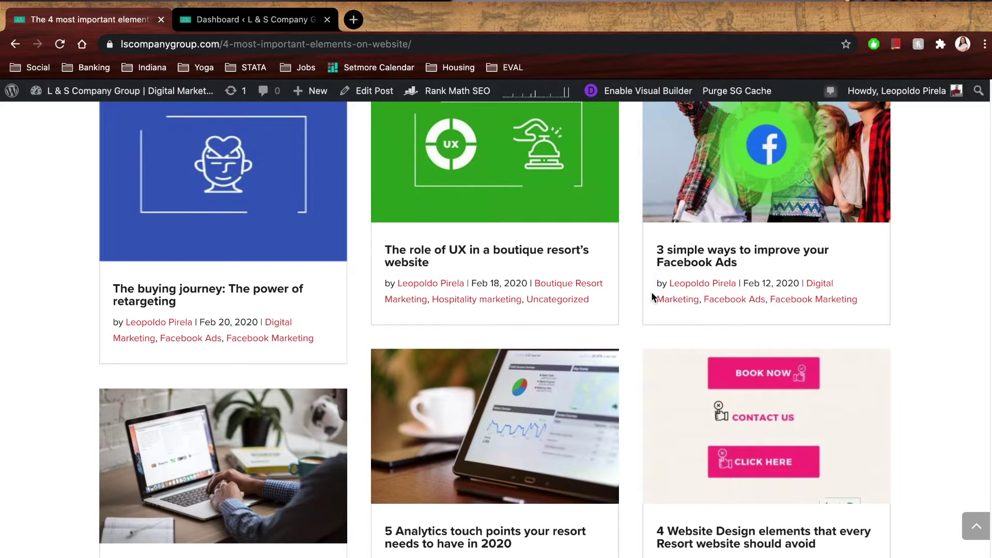
scroll(651, 292, "down", 8)
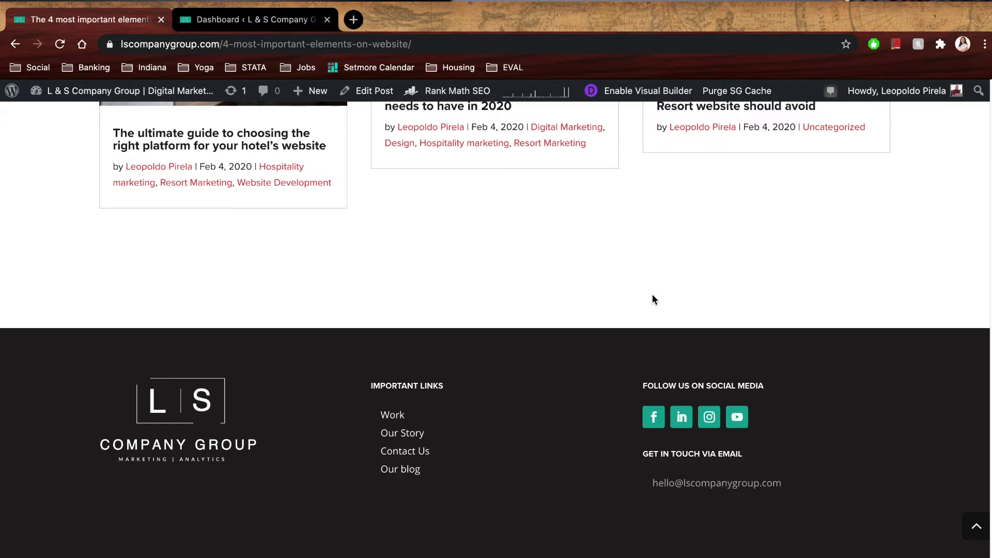
scroll(472, 319, "up", 20)
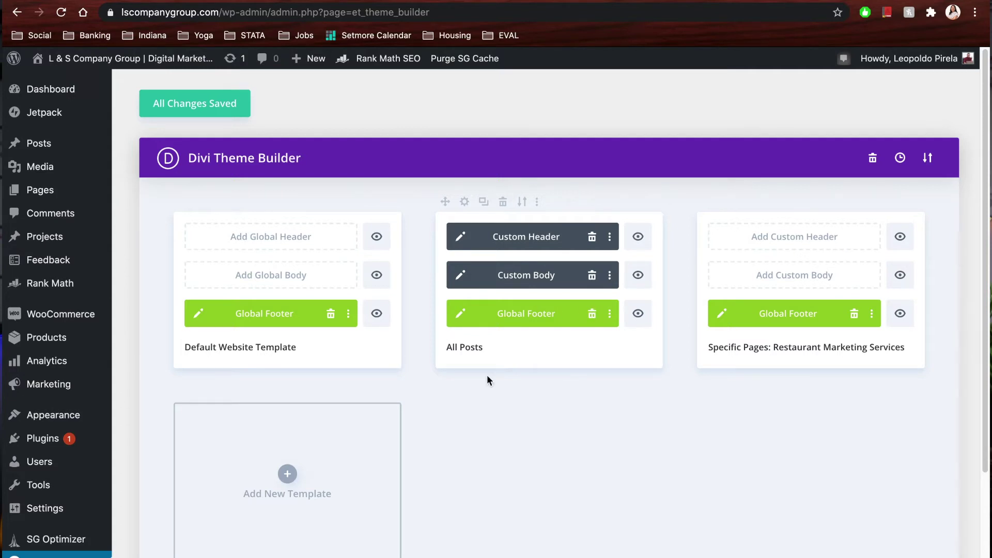
Select the All Posts template name, then deselect it.
left_click_drag(447, 347, 503, 391)
left_click(520, 392)
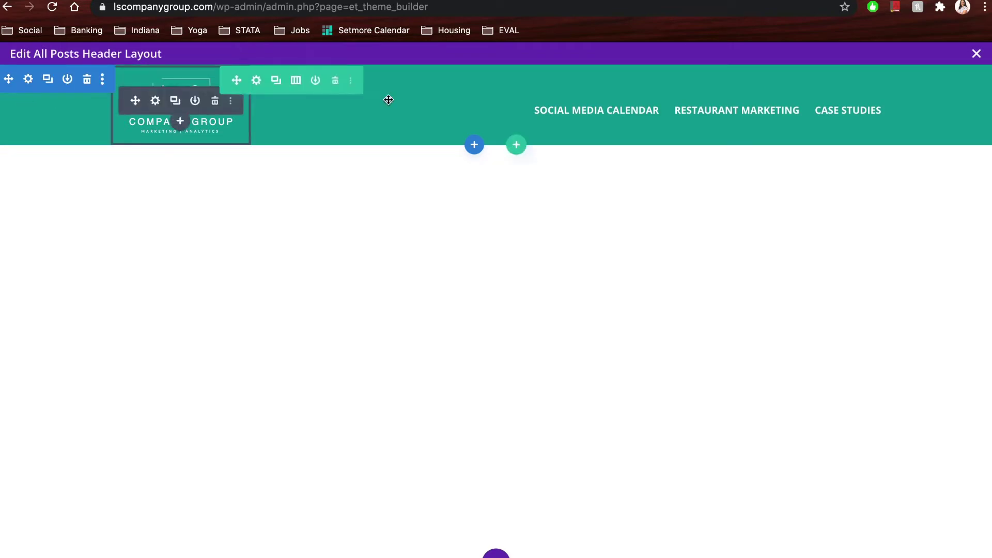
Check the header row's column layouts without changing them, then open the menu module's settings.
left_click(297, 83)
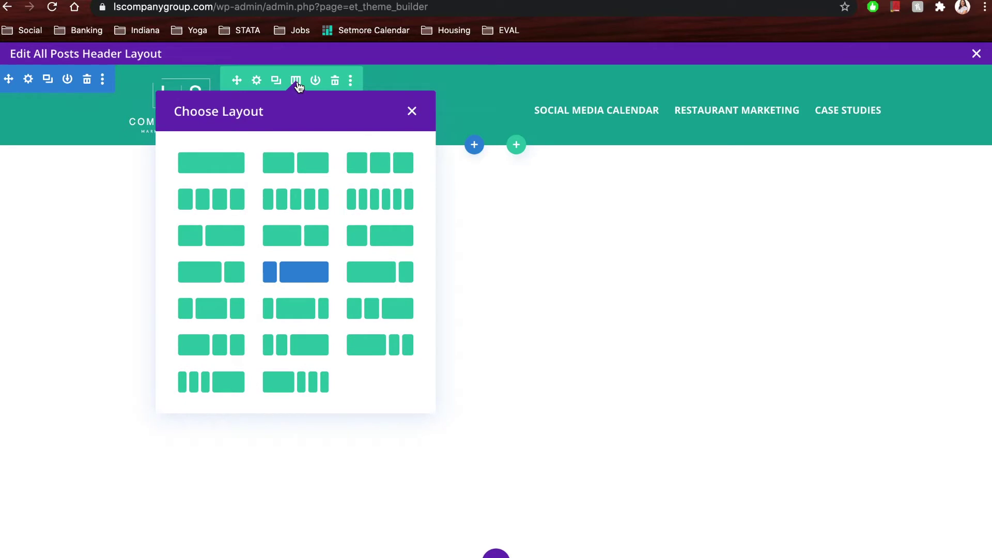
left_click(412, 112)
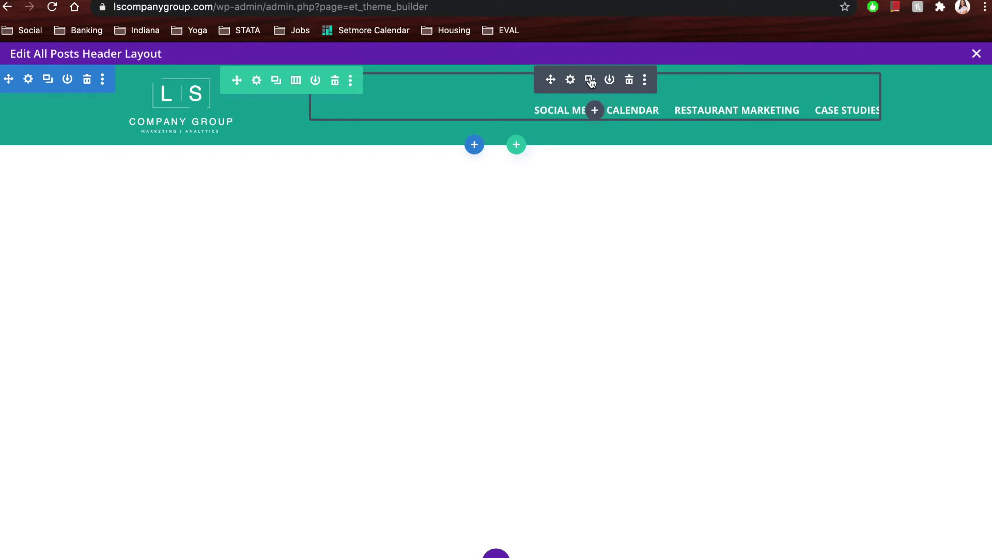
left_click(568, 81)
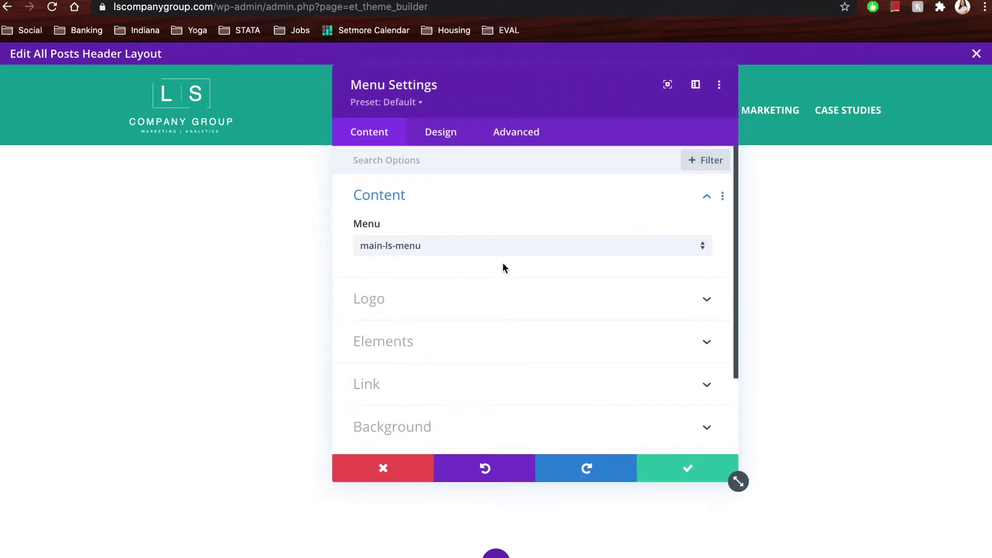
Keep main-ls-menu as the header's menu and save the menu module settings.
left_click(505, 253)
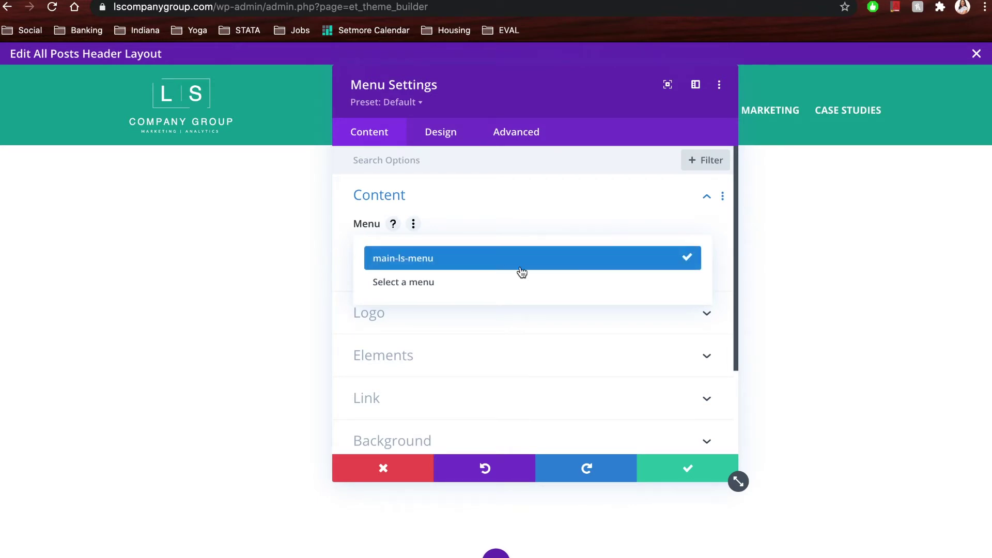
left_click(689, 461)
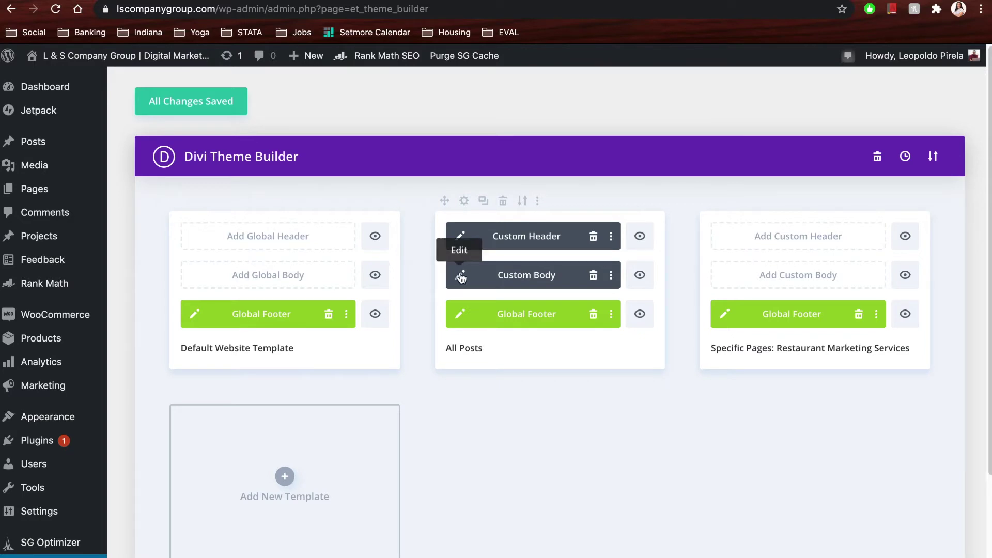
Edit the All Posts template's Custom Body in the Visual Builder.
left_click(460, 275)
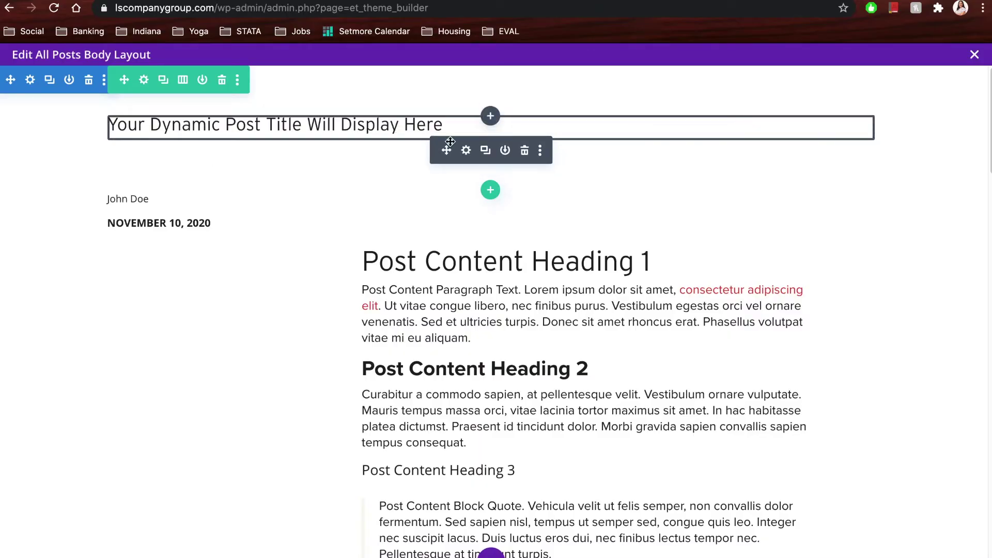
Insert a Text module, found by searching 'text', below the post title and delete its placeholder paragraph.
left_click(491, 117)
type("text")
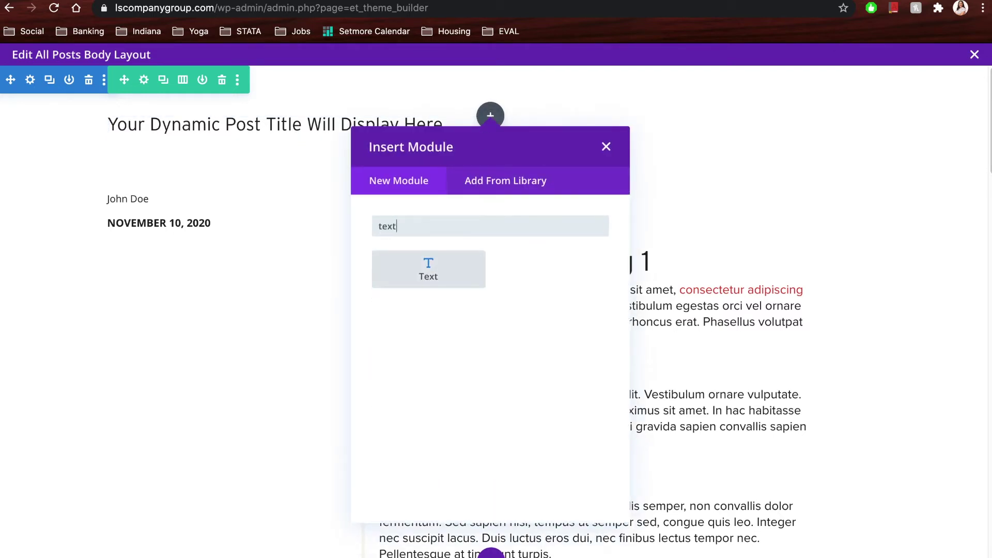
left_click(435, 273)
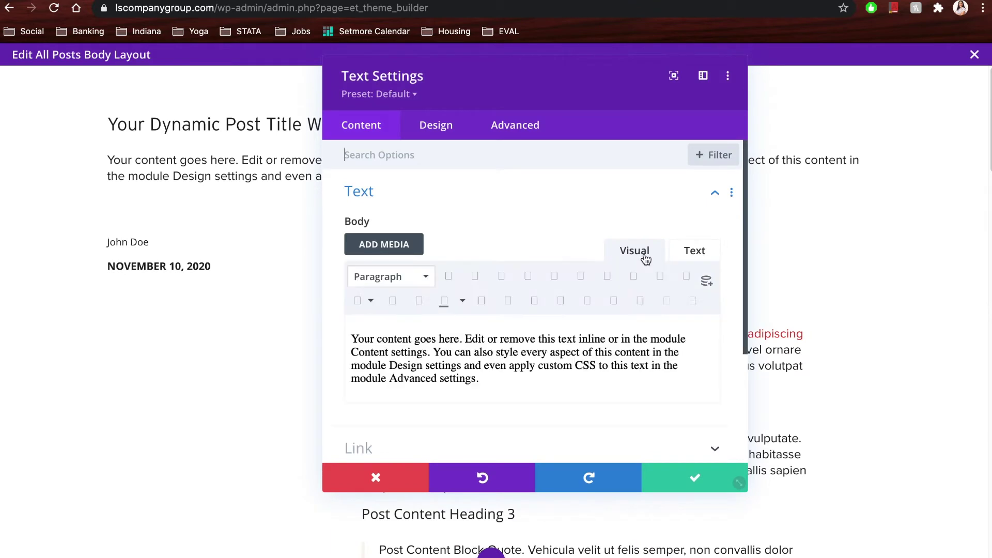
left_click(612, 332)
key("BackSpace")
key("super+a")
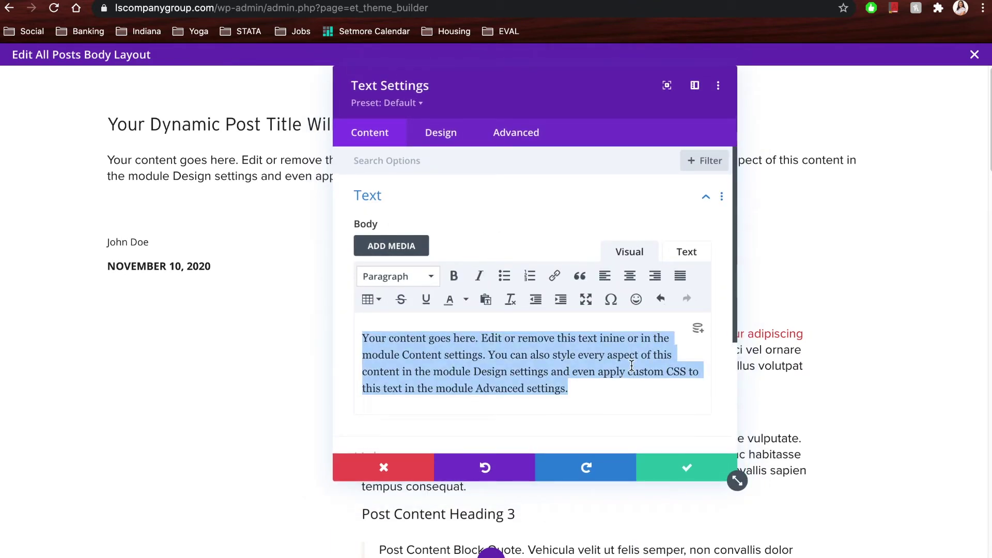
key("BackSpace")
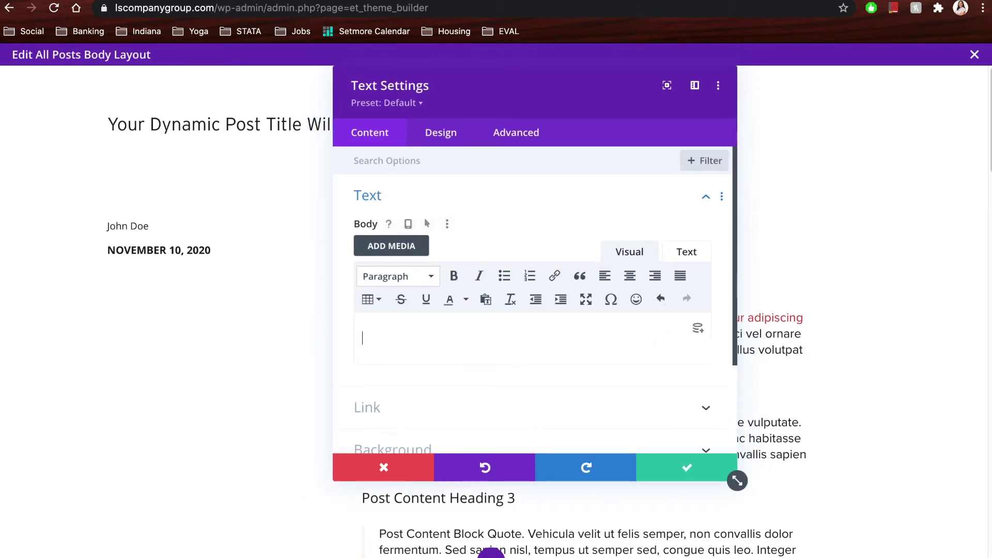
Fill the Text module with dynamic Post/Archive Title and open its Before field.
left_click(700, 330)
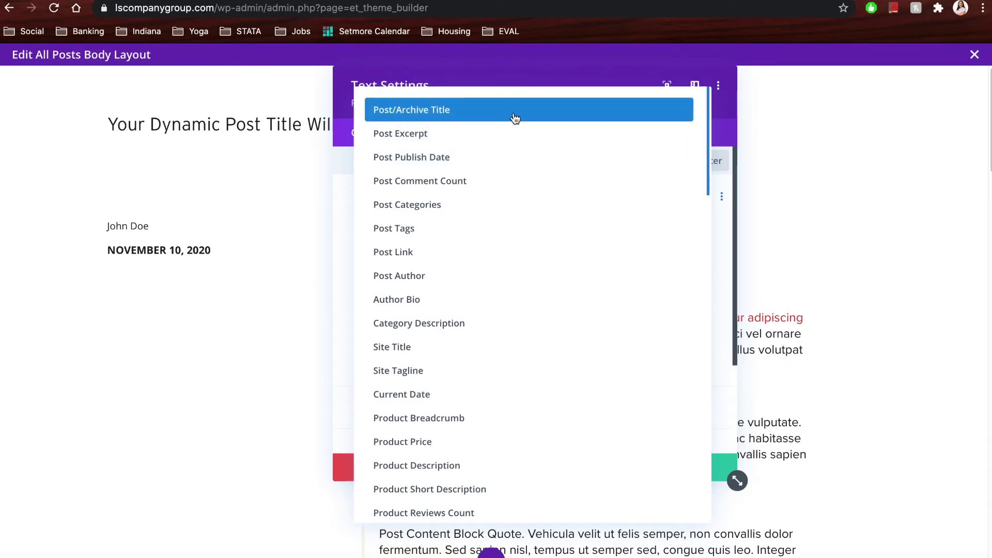
left_click(515, 119)
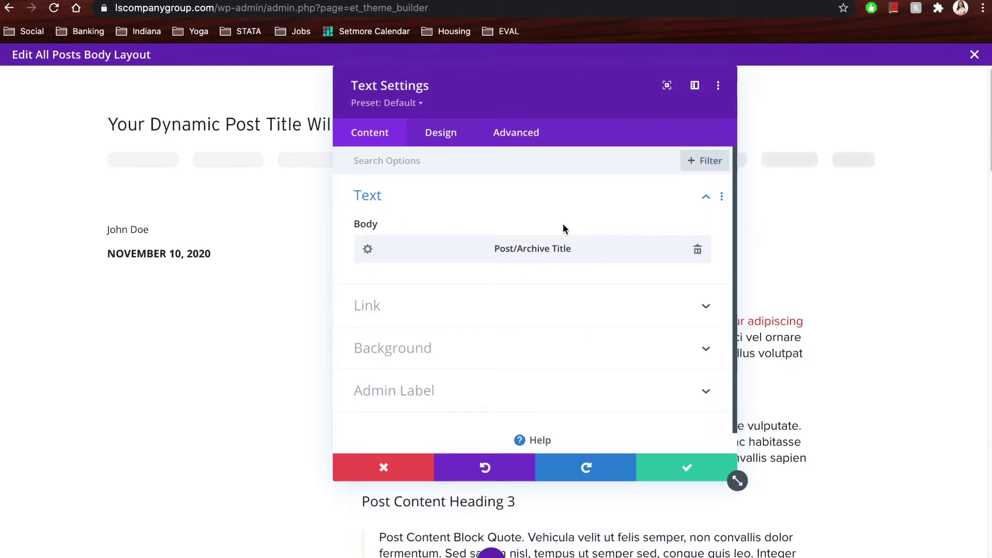
left_click(369, 250)
left_click(413, 303)
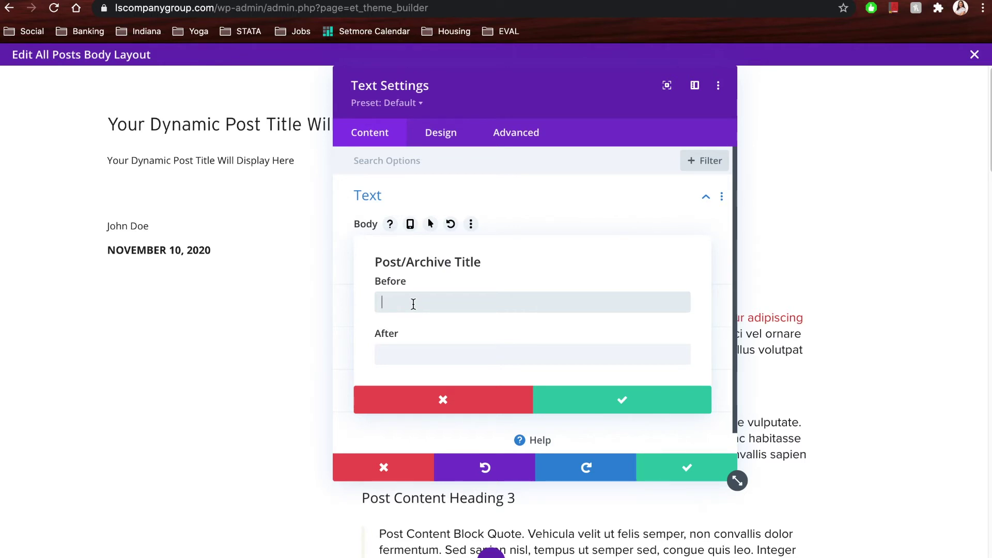
Put <h1> before and </h1> after the dynamic title, then save the Text module.
type("<h1")
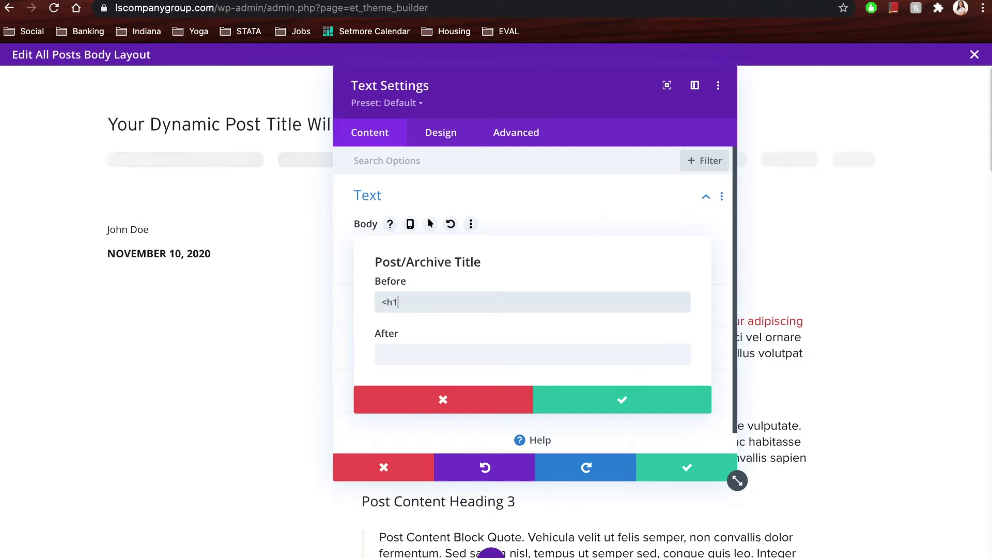
type(">")
left_click(418, 351)
type("</h1>")
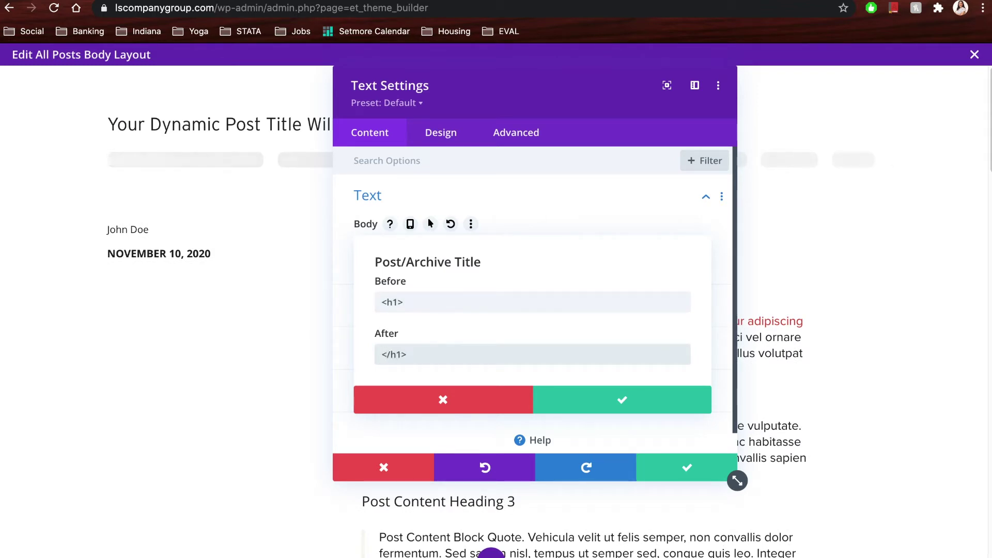
left_click(460, 296)
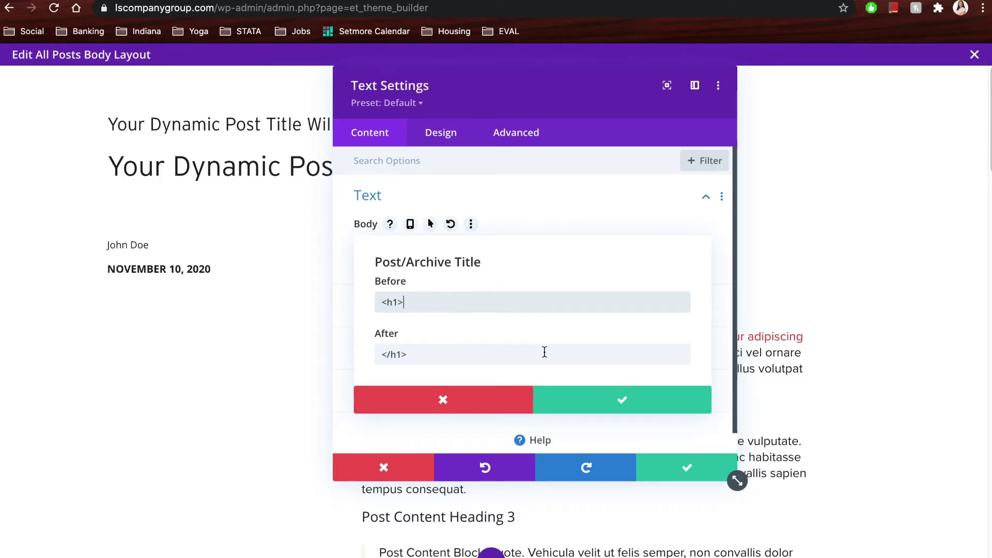
left_click(641, 406)
left_click(711, 467)
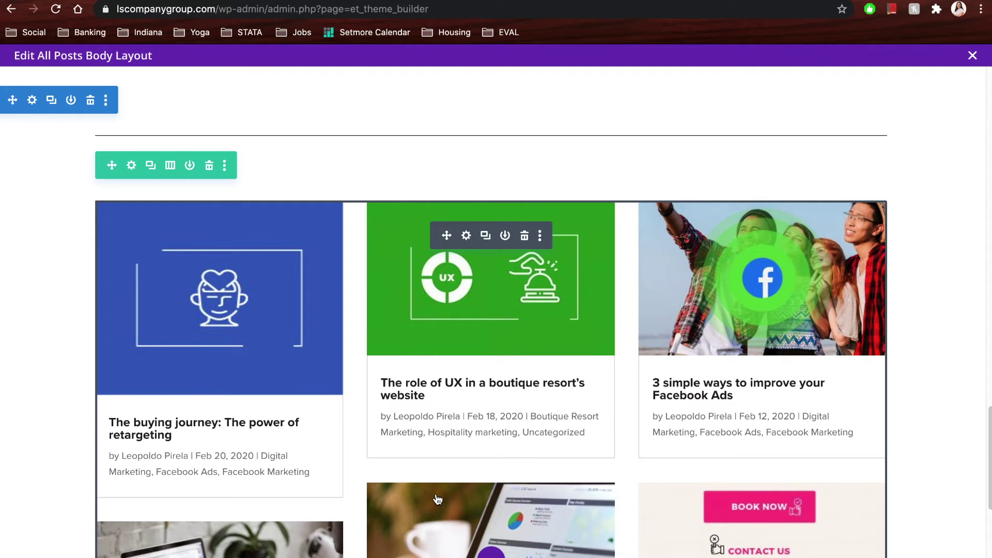
Scroll down the body layout to review the related posts grid.
scroll(469, 492, "down", 8)
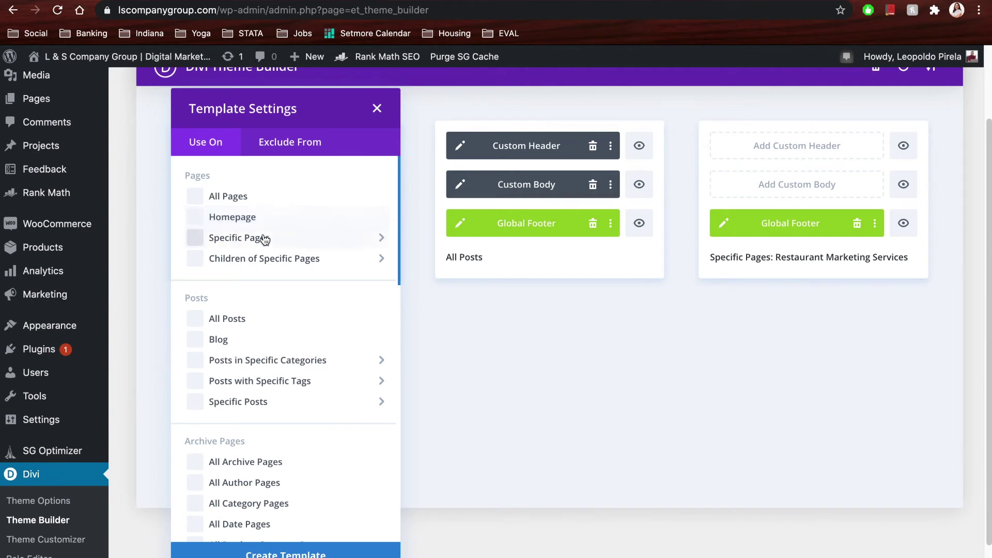
Show the Specific Pages flyout in Template Settings' Use On tab.
mouse_move(265, 241)
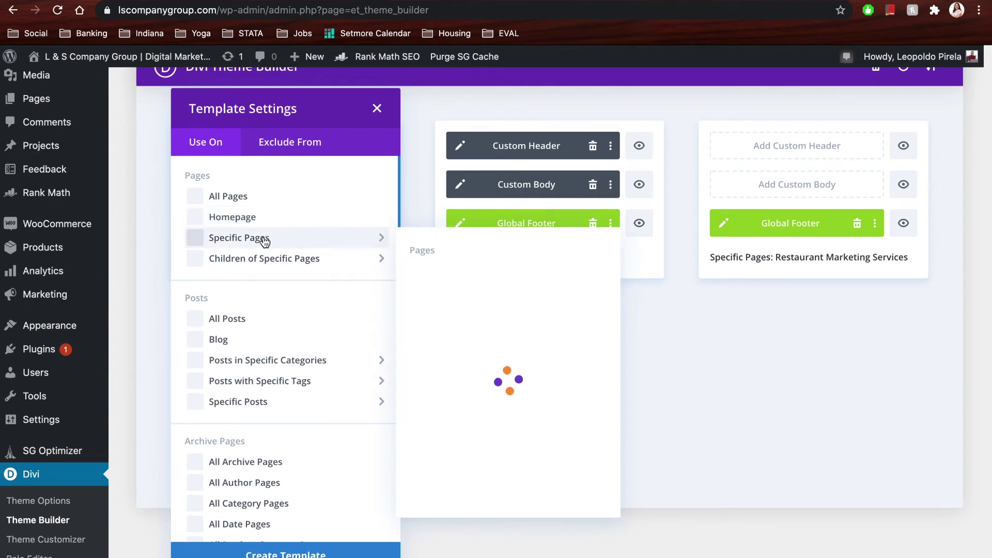